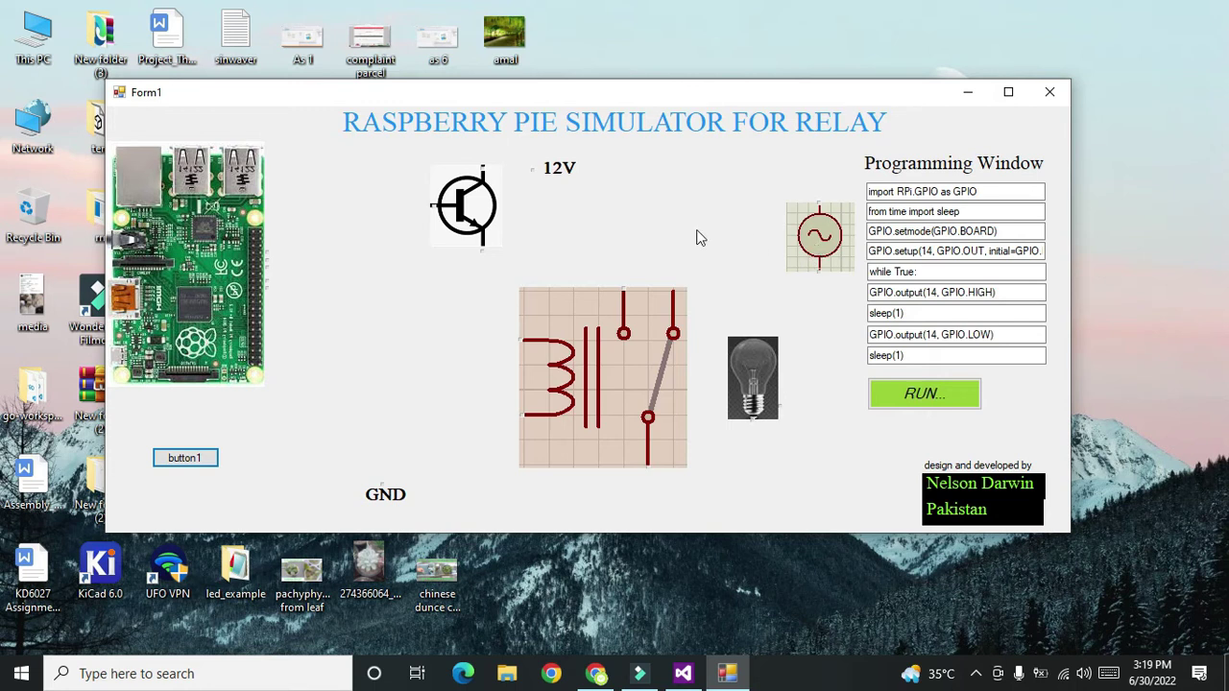
Wire the Raspberry Pi pin to the transistor base and the transistor's top terminal to 12V.
click(434, 206)
click(269, 251)
click(648, 398)
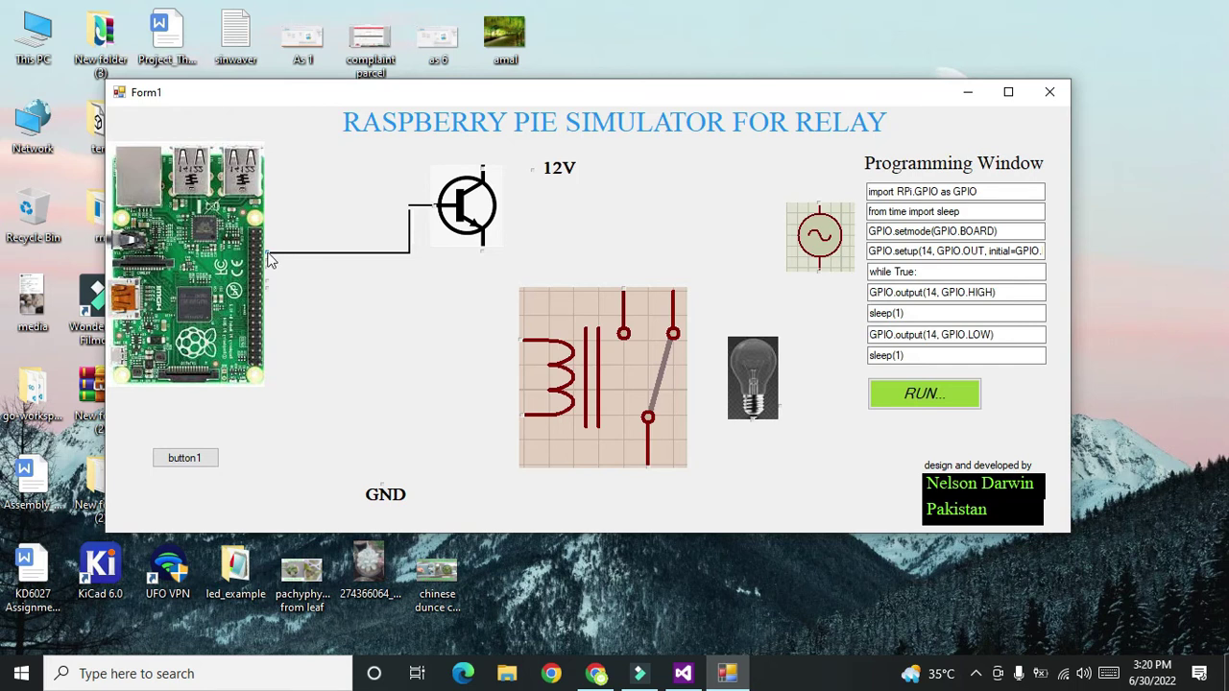
click(483, 169)
click(533, 172)
Wire the transistor's lower terminal to the relay coil and the coil's bottom terminal to GND.
click(483, 252)
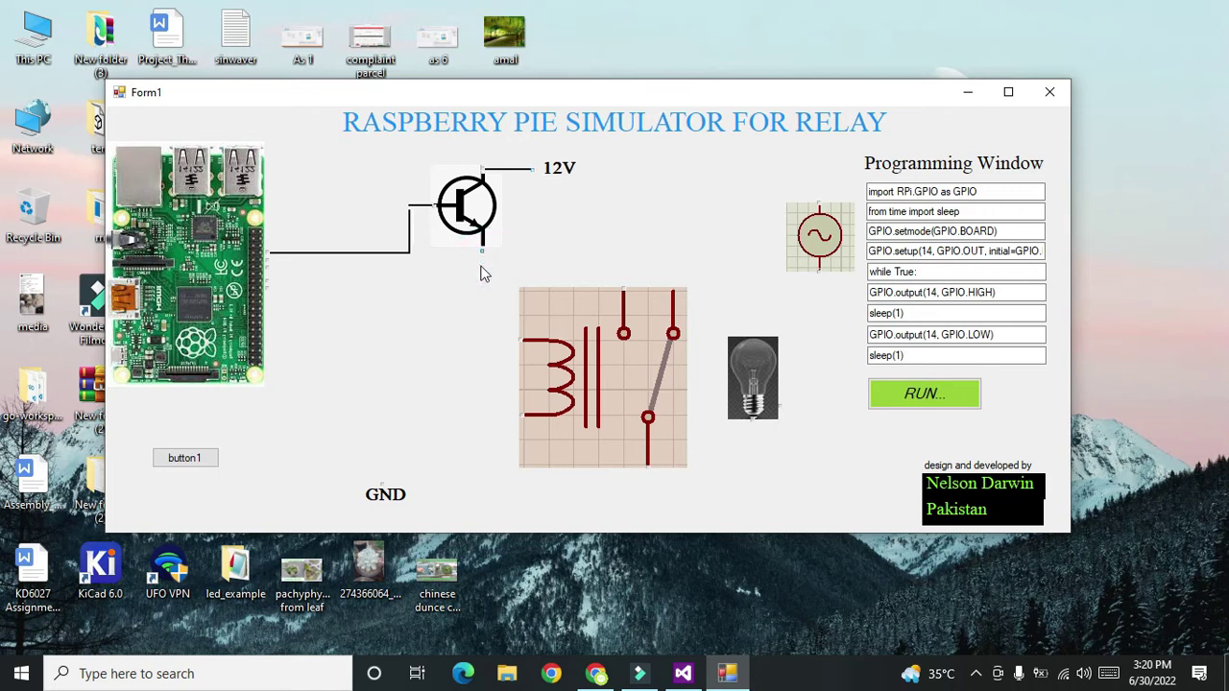
click(521, 340)
click(522, 415)
click(383, 486)
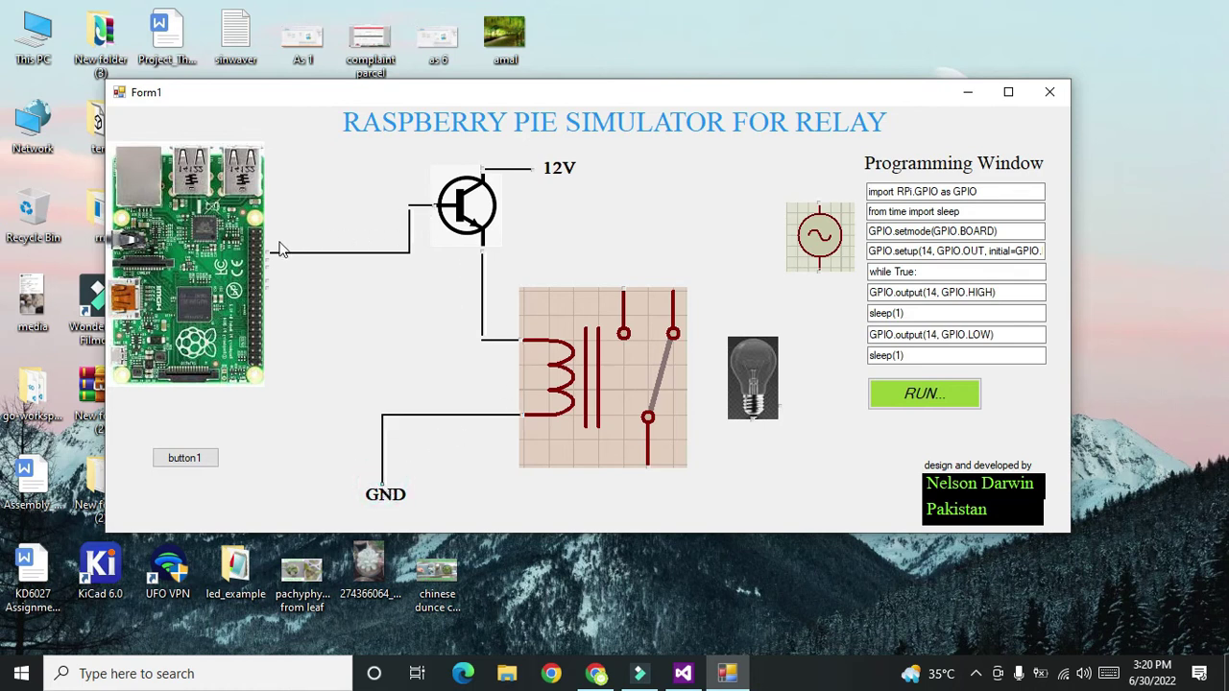
Replace pin 14 with 29 in the GPIO.setup line.
click(934, 250)
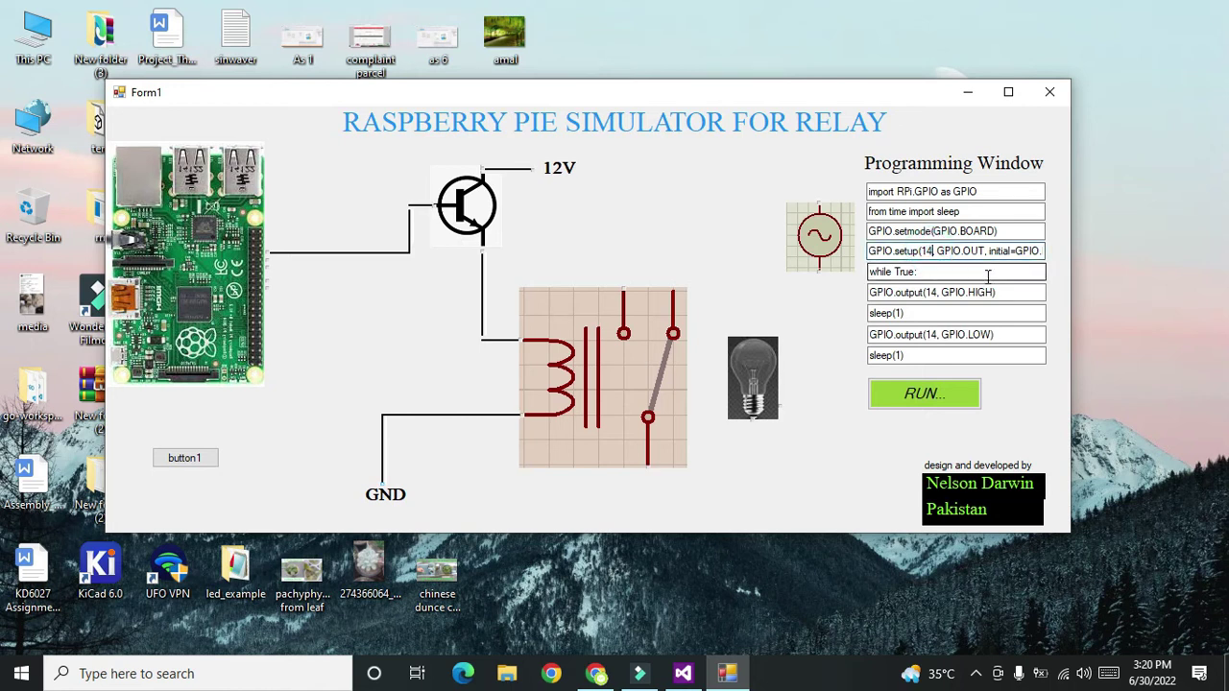
key(BackSpace)
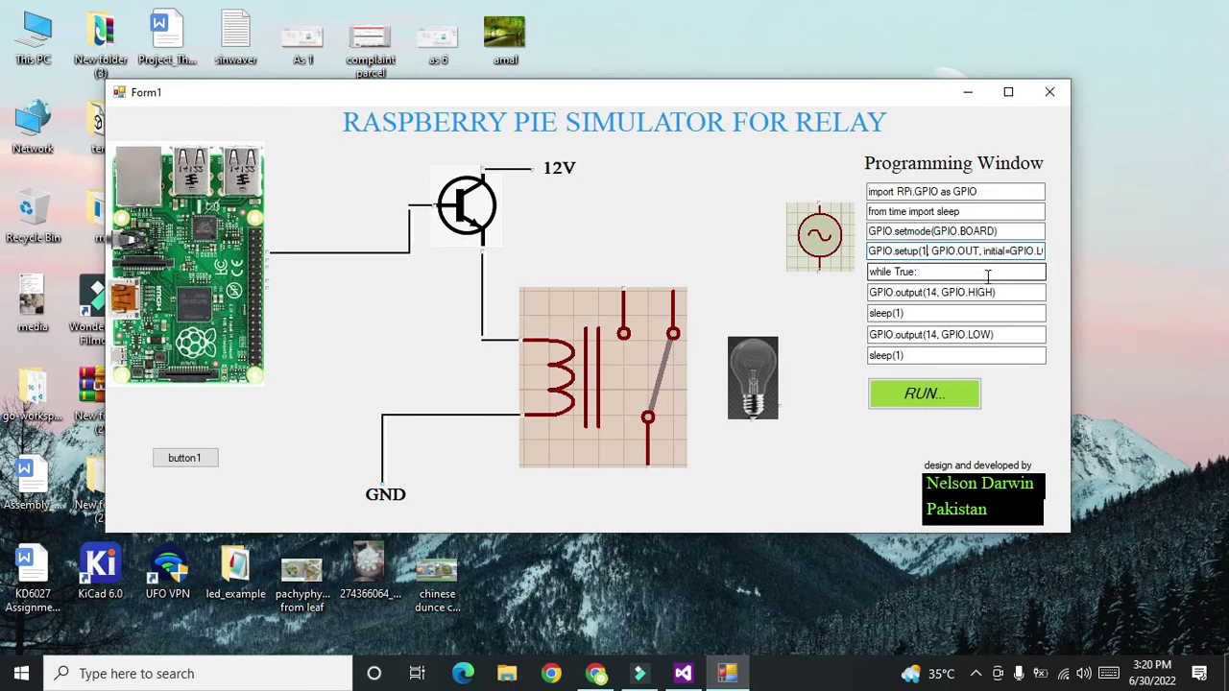
text(00)
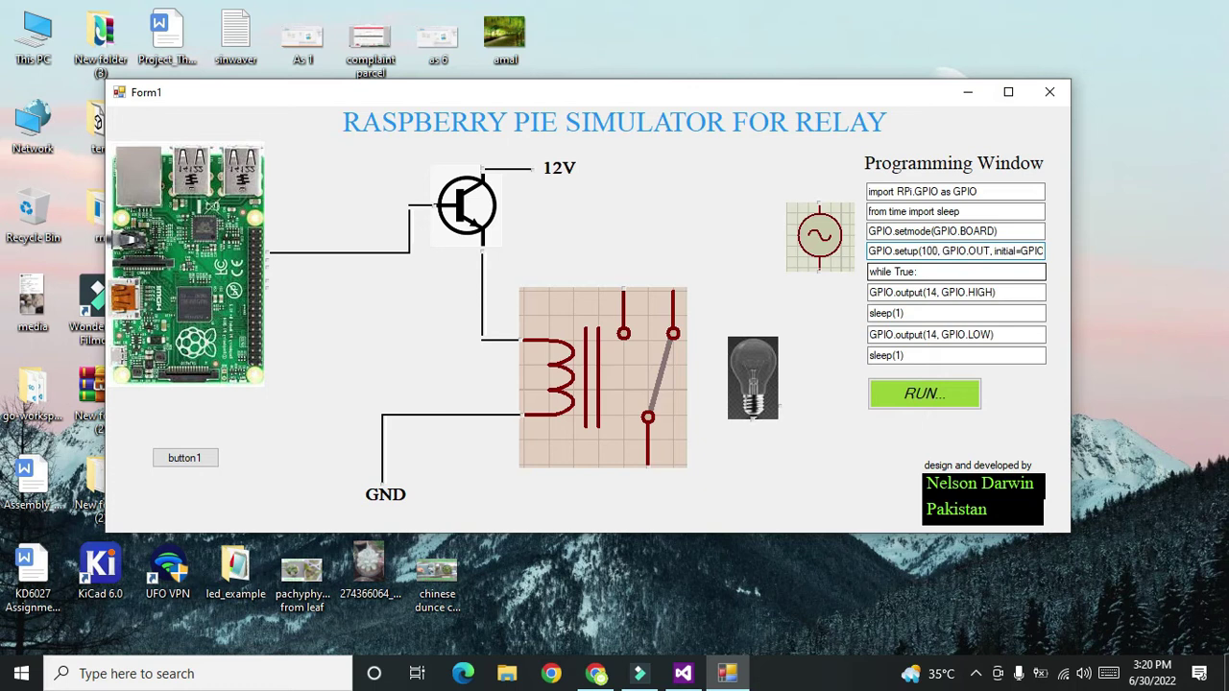
key(BackSpace)
key(BackSpace)
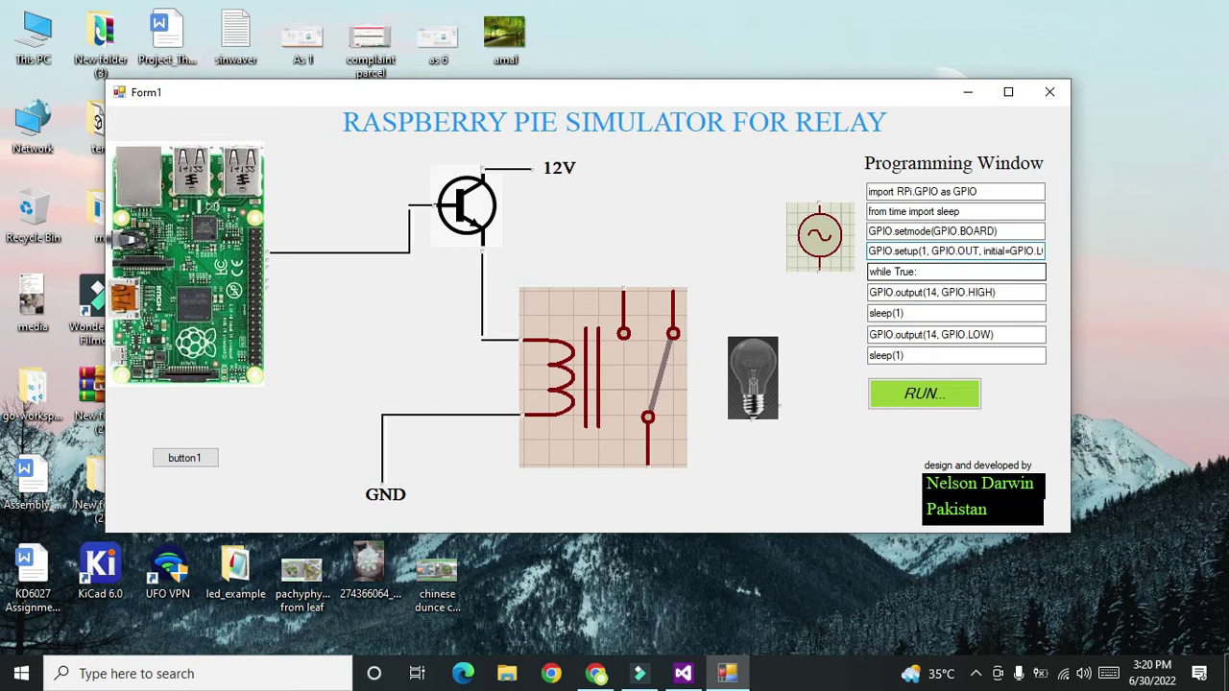
key(BackSpace)
text(25)
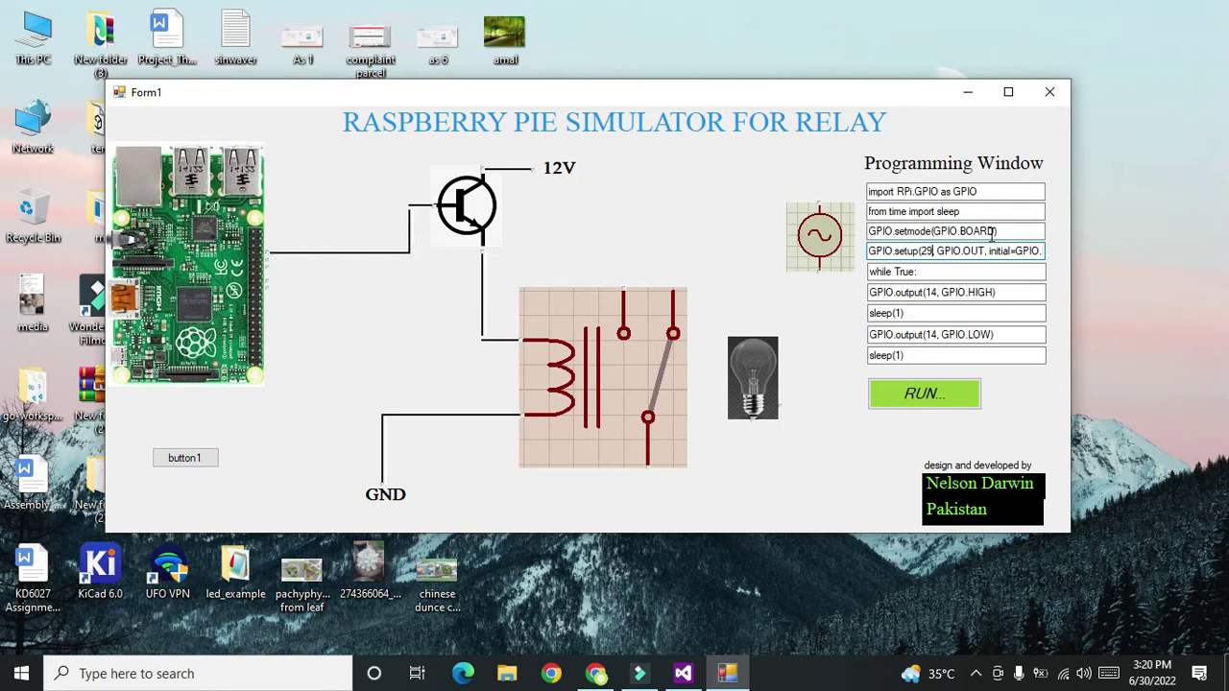
click(934, 251)
Run the pin-29 program and wire the relay's top terminal to the AC source.
click(917, 399)
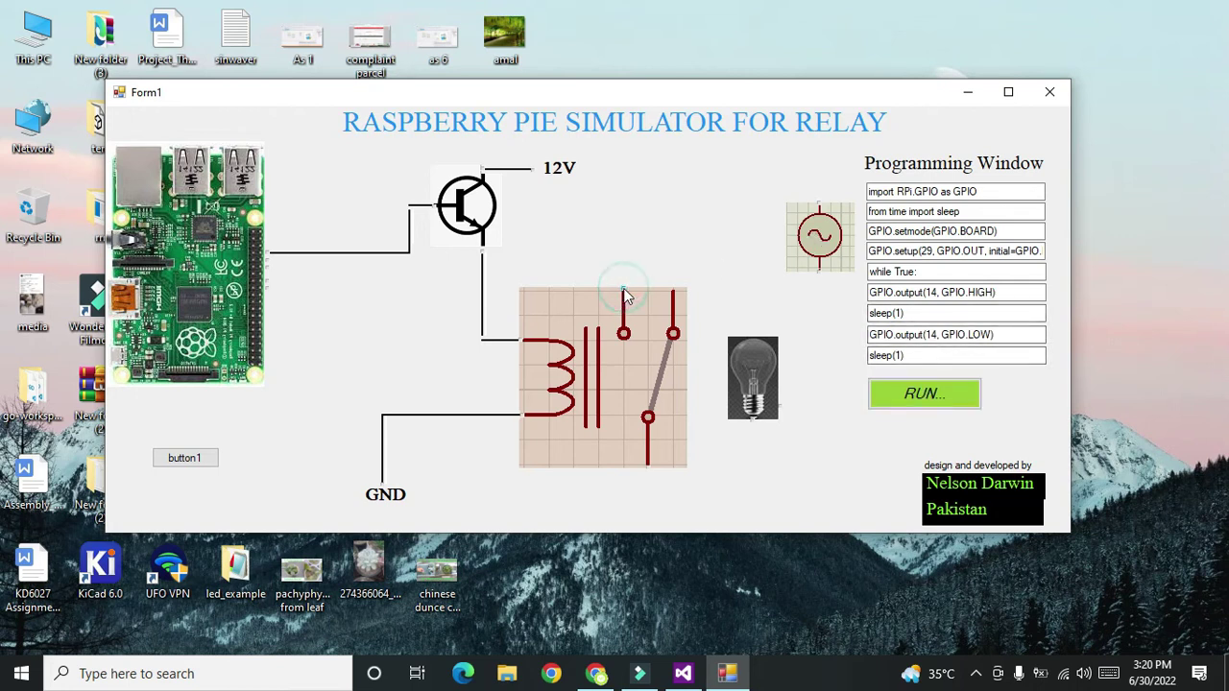
click(819, 206)
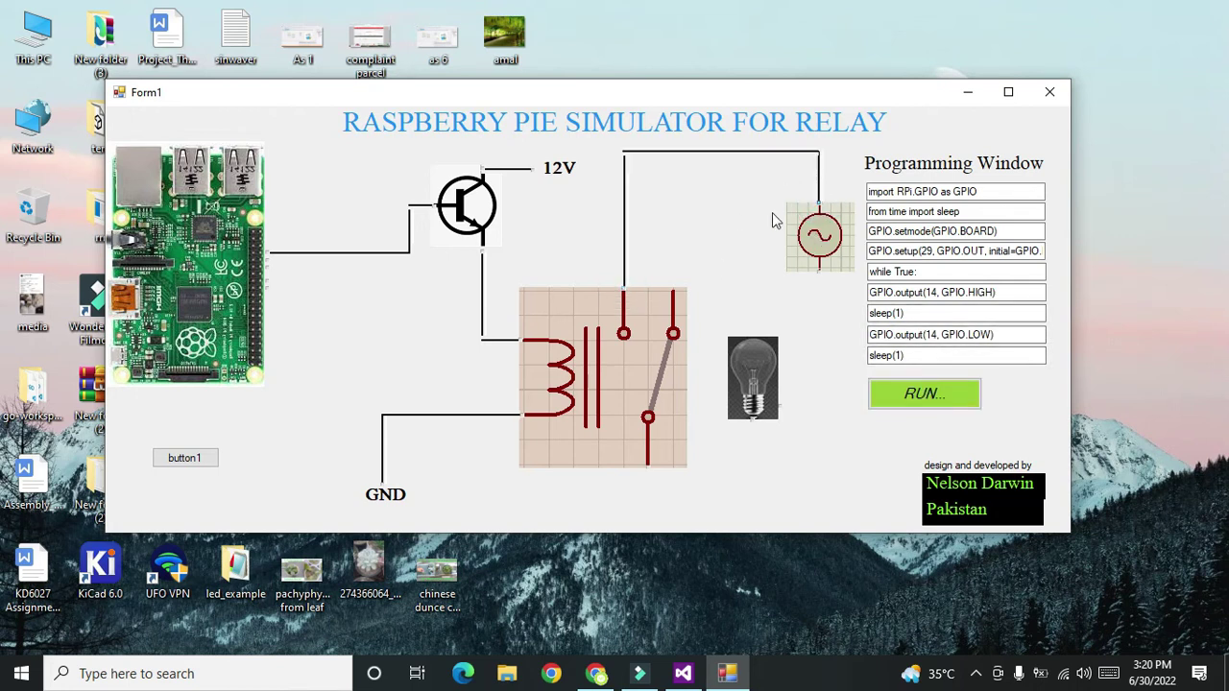
Connect the AC source and the relay's bottom terminal to the bulb, then run the full circuit.
click(819, 272)
click(782, 406)
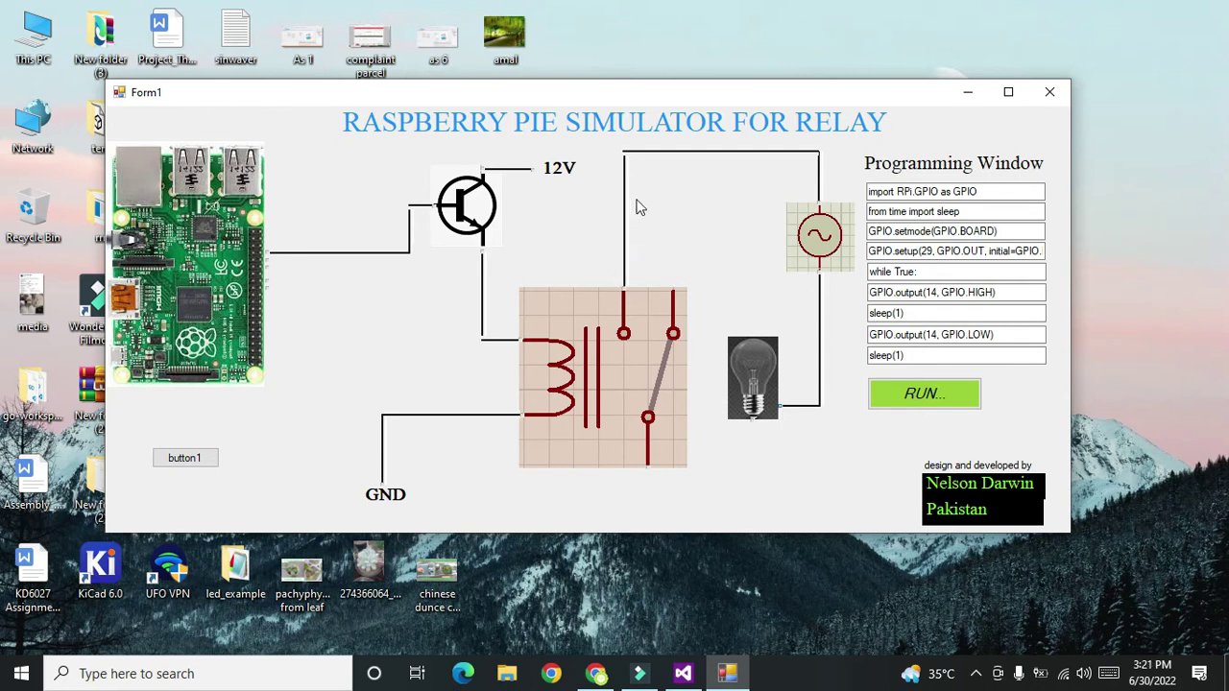
click(650, 475)
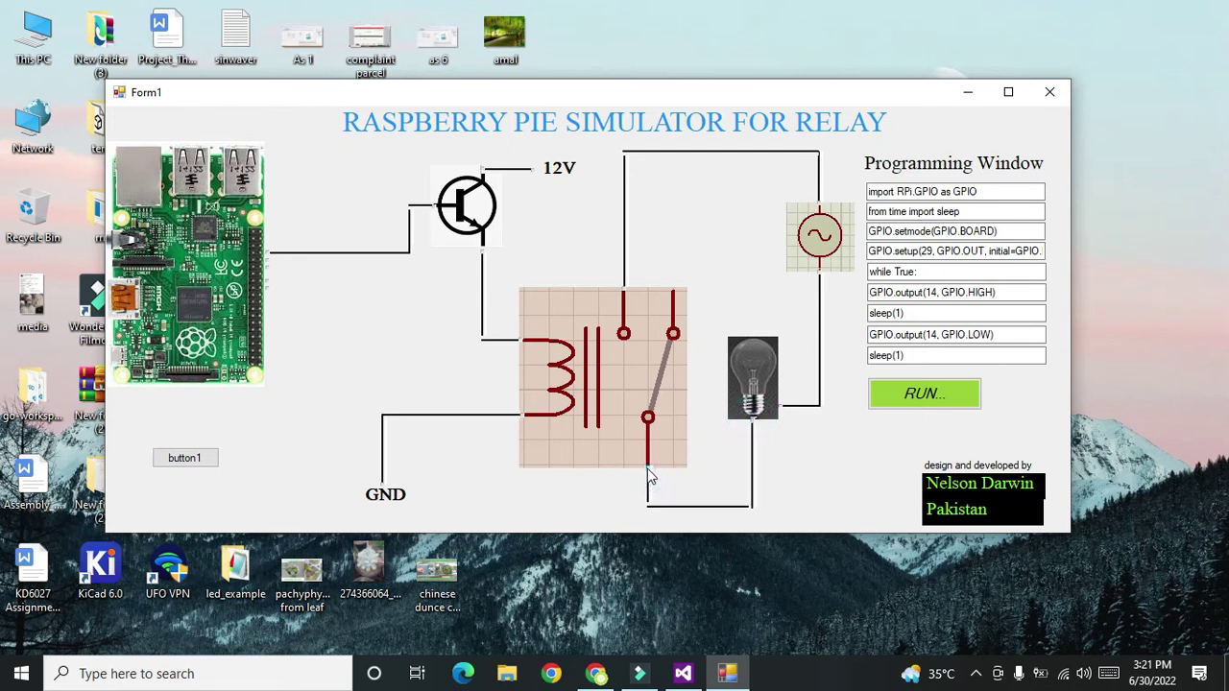
click(927, 394)
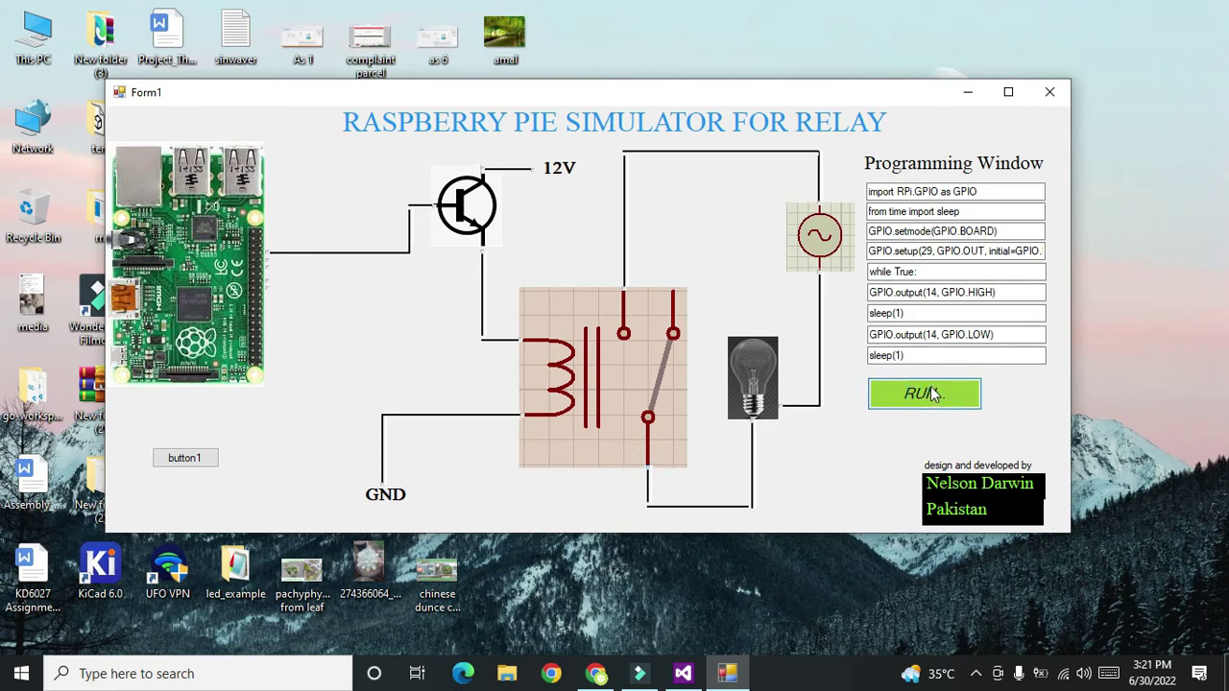
Change the GPIO.setup pin from 29 back to 14 and check the GPIO.HIGH and GPIO.LOW lines.
click(931, 252)
key(BackSpace)
key(BackSpace)
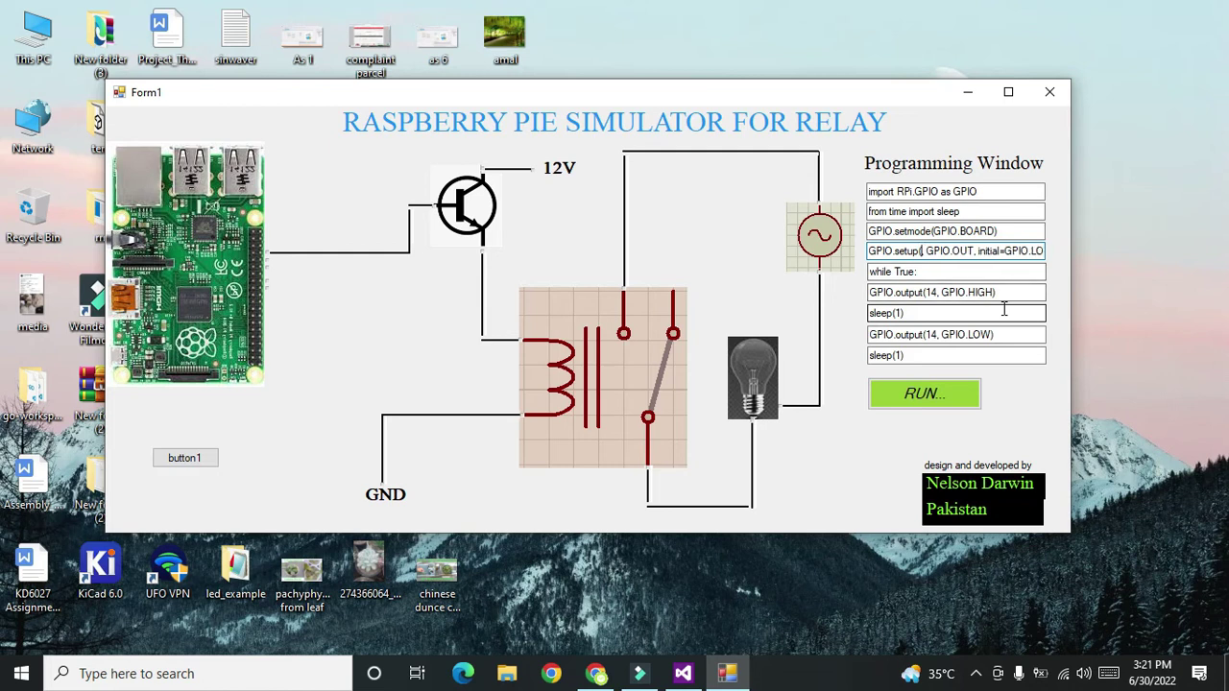
text(14,)
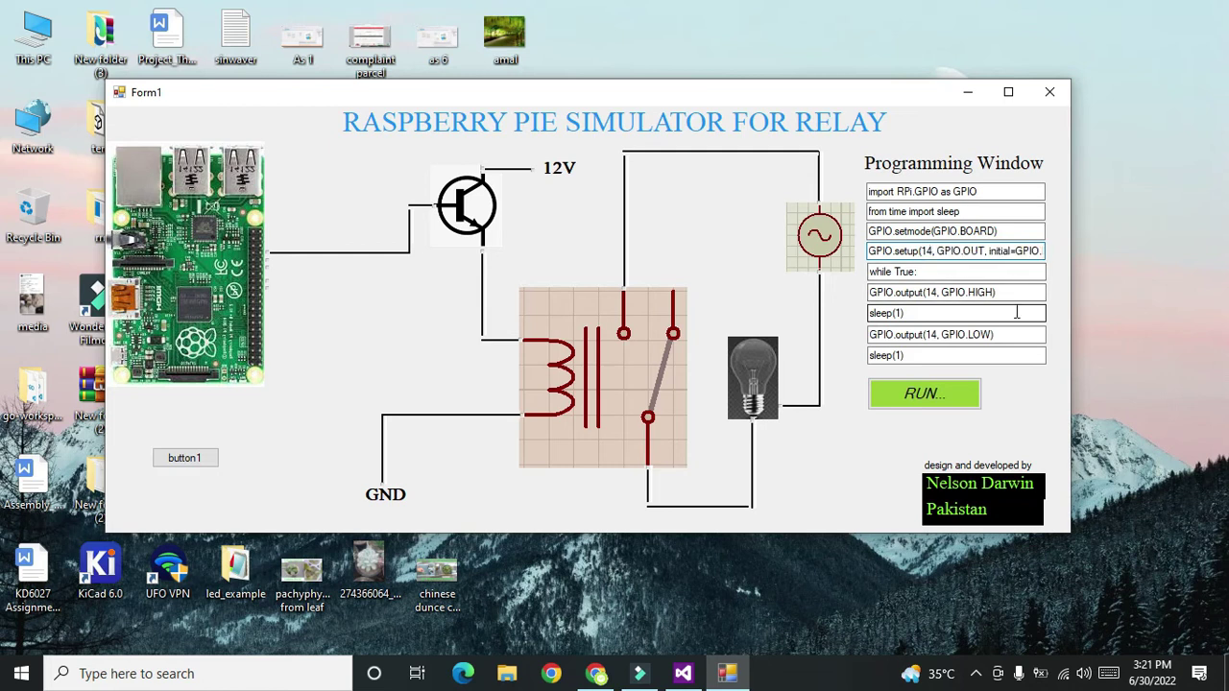
drag(996, 292, 864, 293)
drag(998, 334, 765, 329)
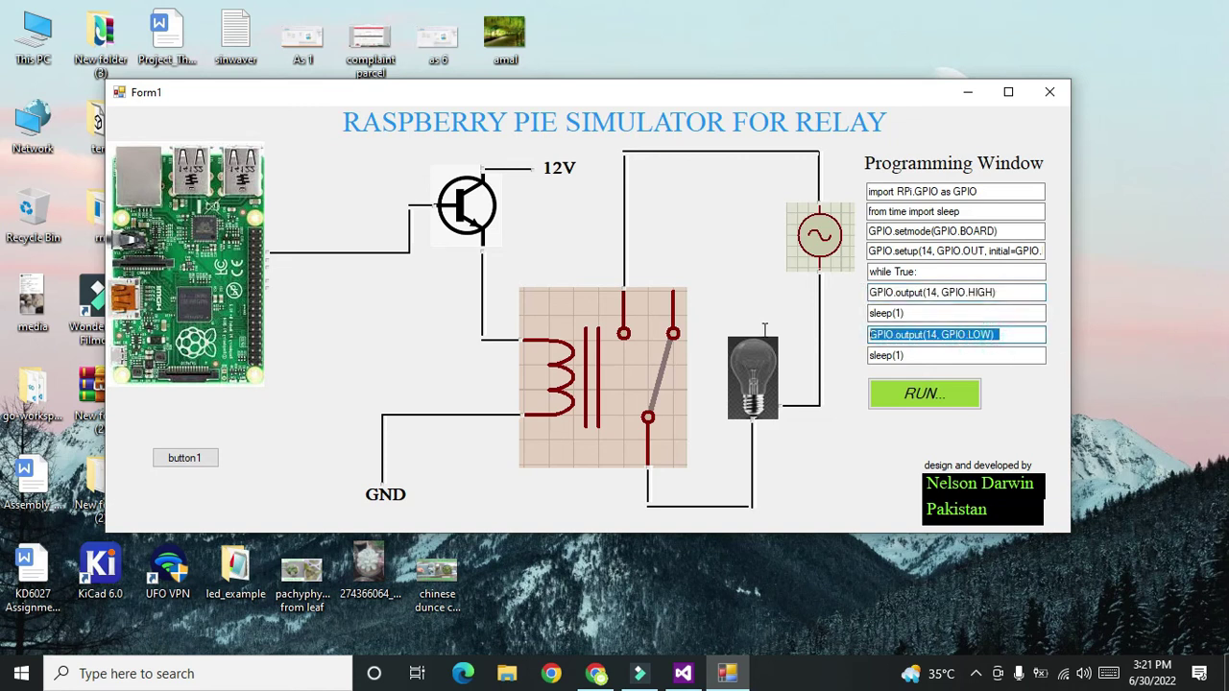
click(1008, 335)
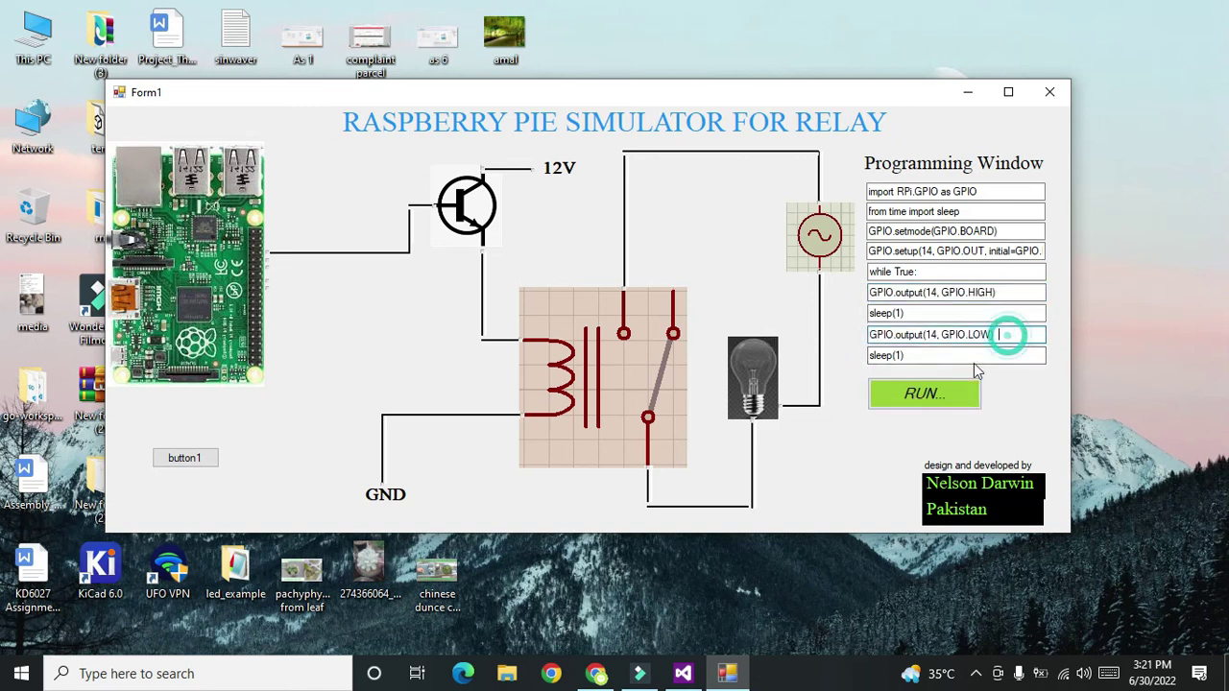
click(919, 394)
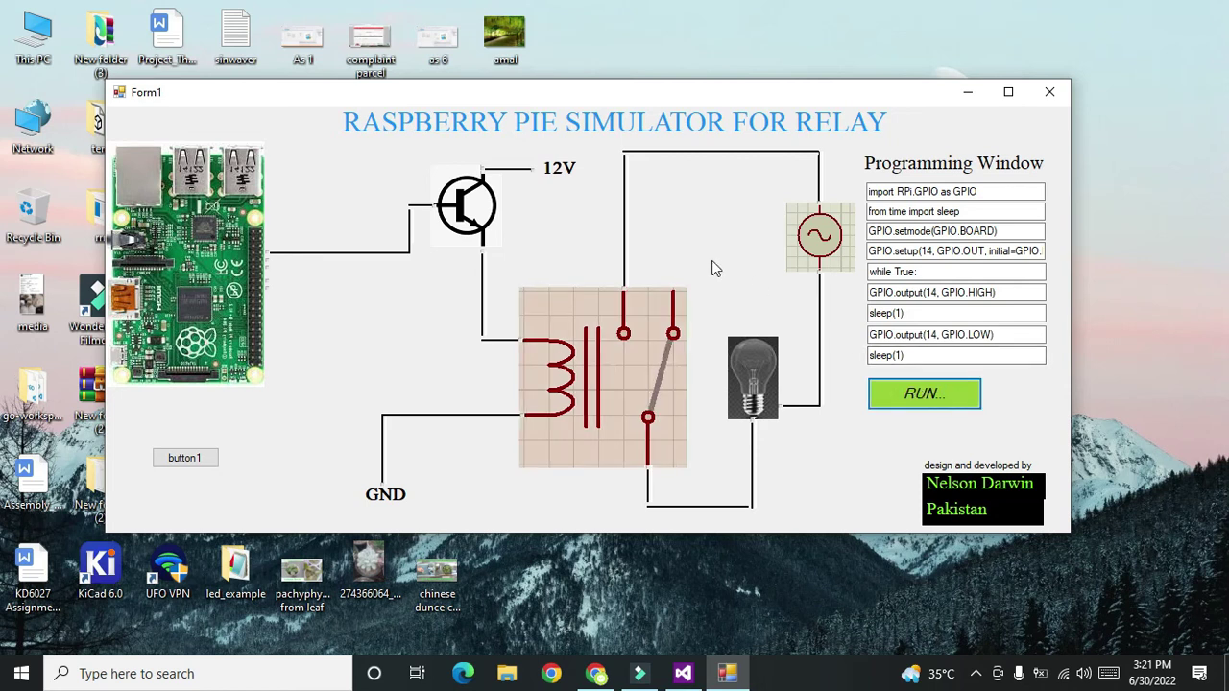
mouse_move(574, 98)
mouse_down()
mouse_move(580, 108)
mouse_move(557, 117)
mouse_up()
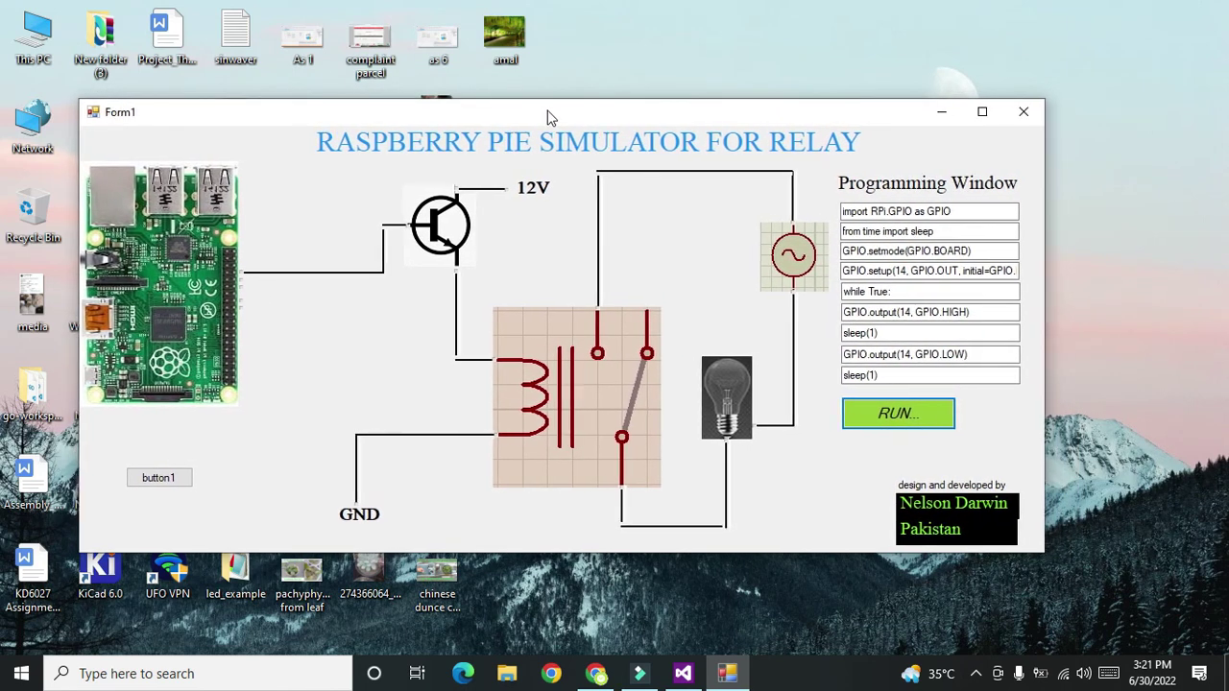
drag(558, 116, 560, 116)
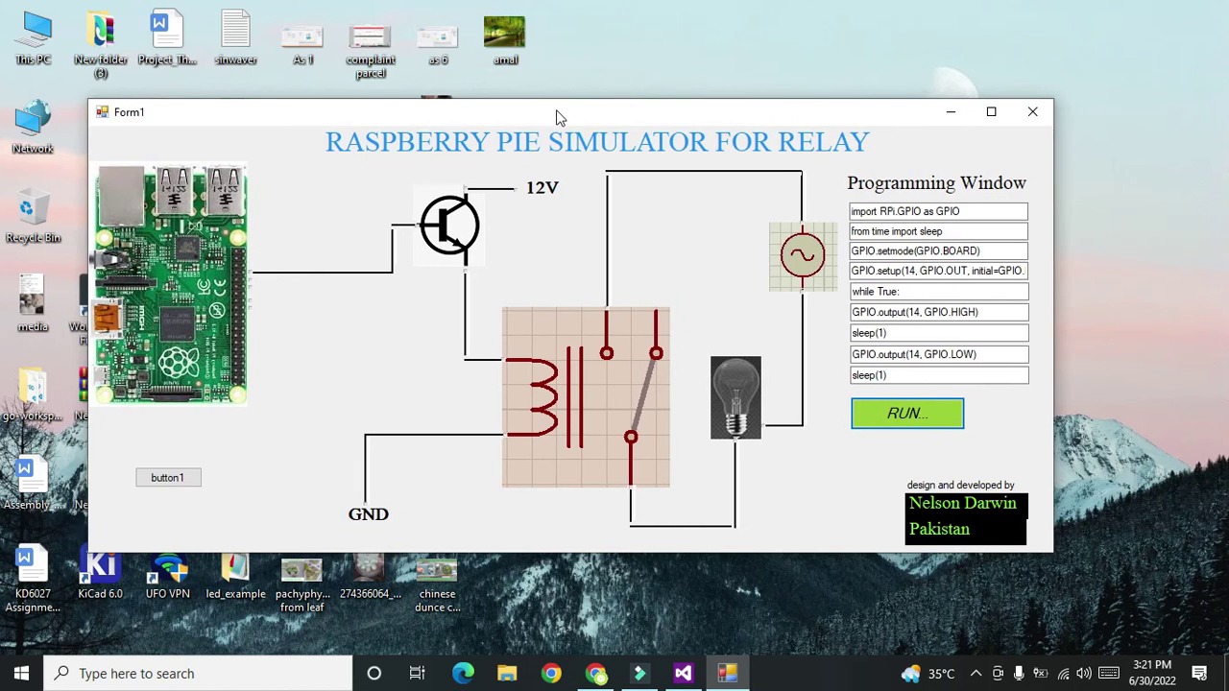